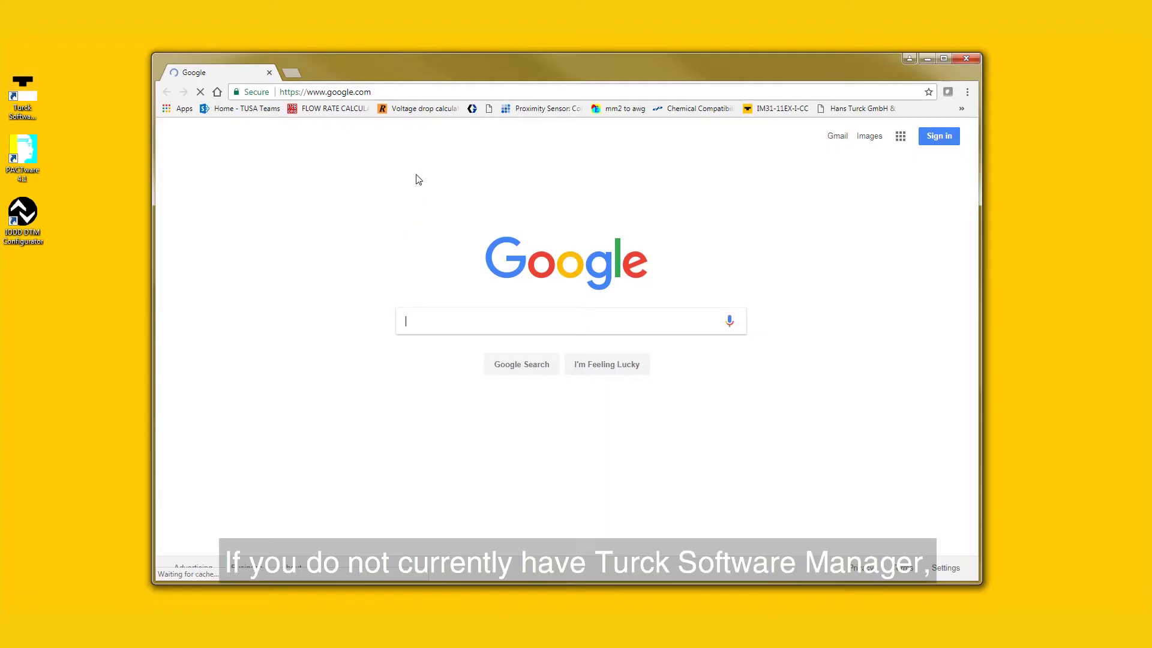
{"action": "type", "text": "www."}
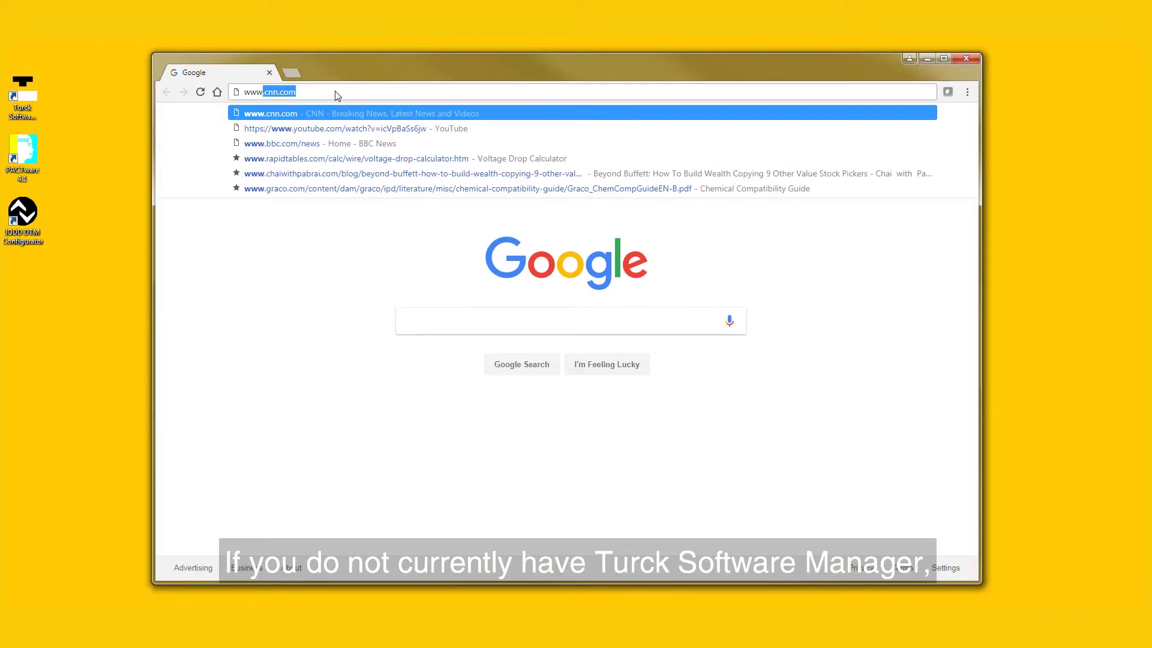
{"action": "type", "text": "turck.com"}
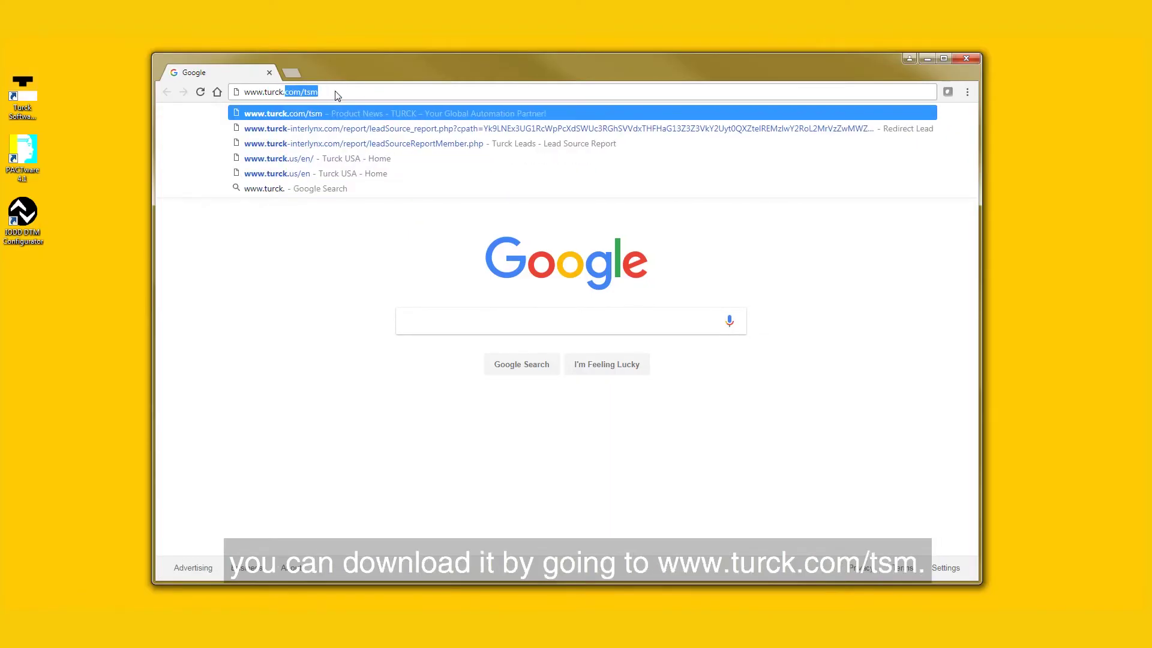
{"action": "type", "text": "/tsm"}
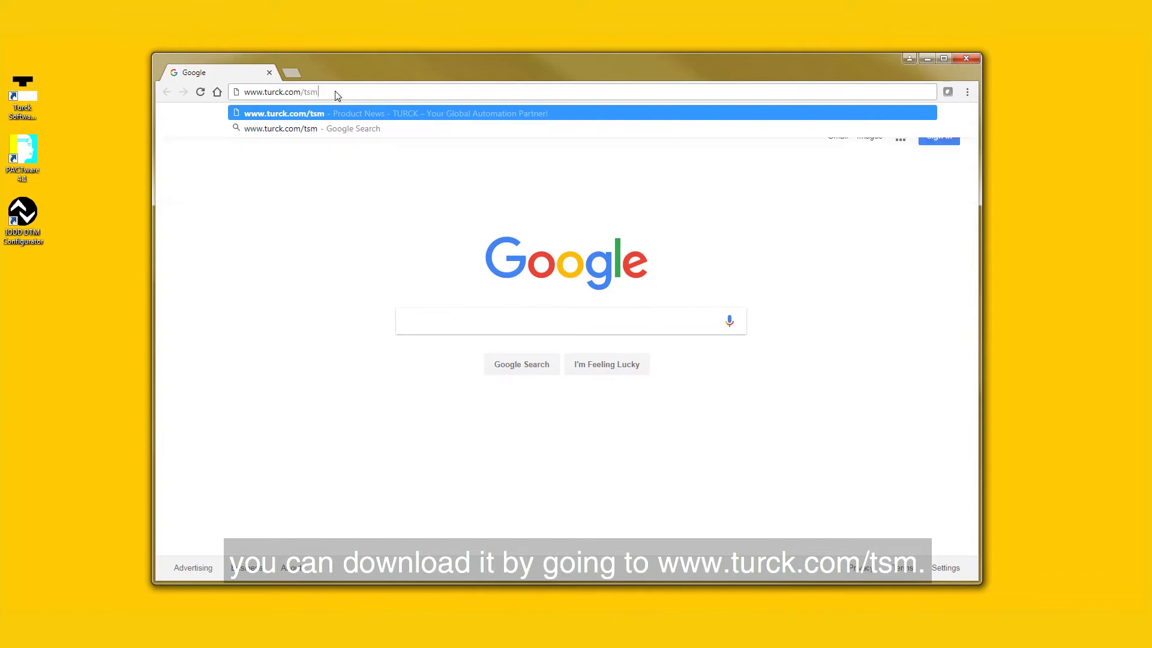
{"action": "key", "text": "Return"}
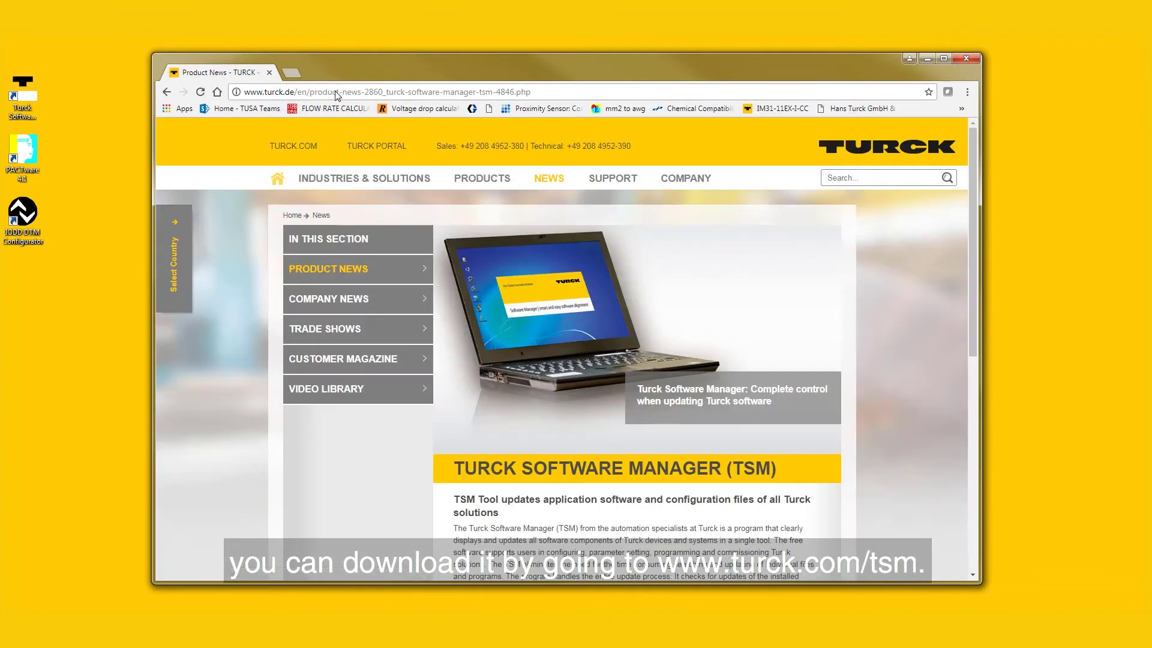
{"action": "scroll", "coordinate": [420, 213], "scroll_direction": "down", "scroll_amount": 8}
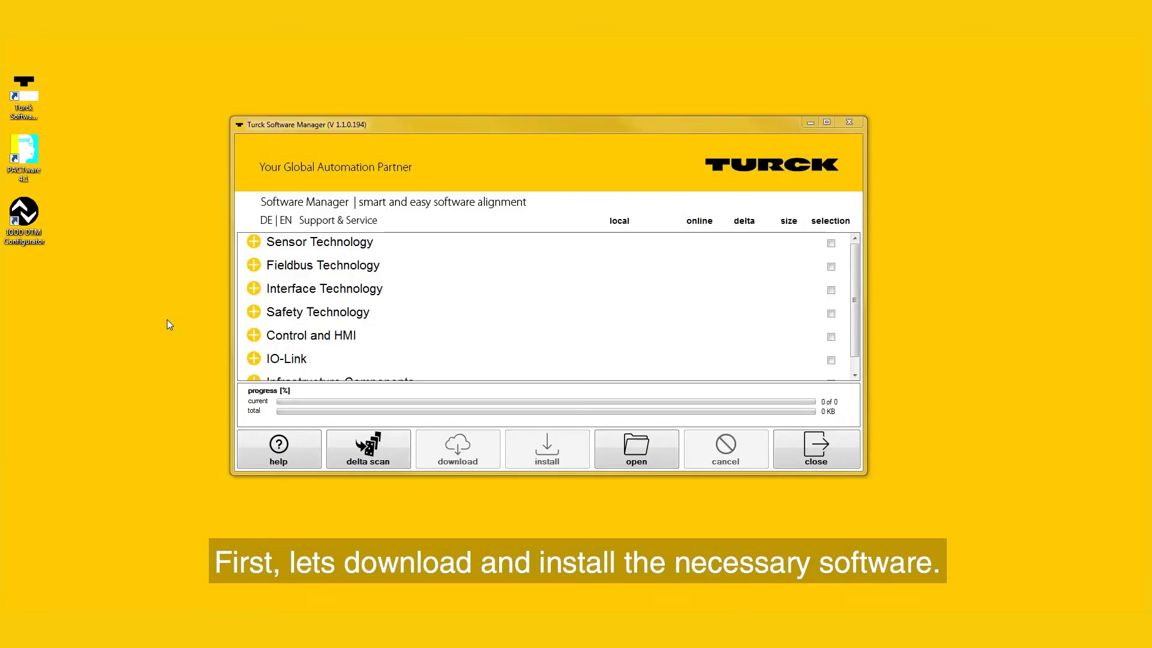
- Mark the fieldbus I/O systems DTM under IO-Link and start its 144 MB download
{"action": "left_click", "coordinate": [254, 358]}
{"action": "scroll", "coordinate": [333, 348], "scroll_direction": "down", "scroll_amount": 3}
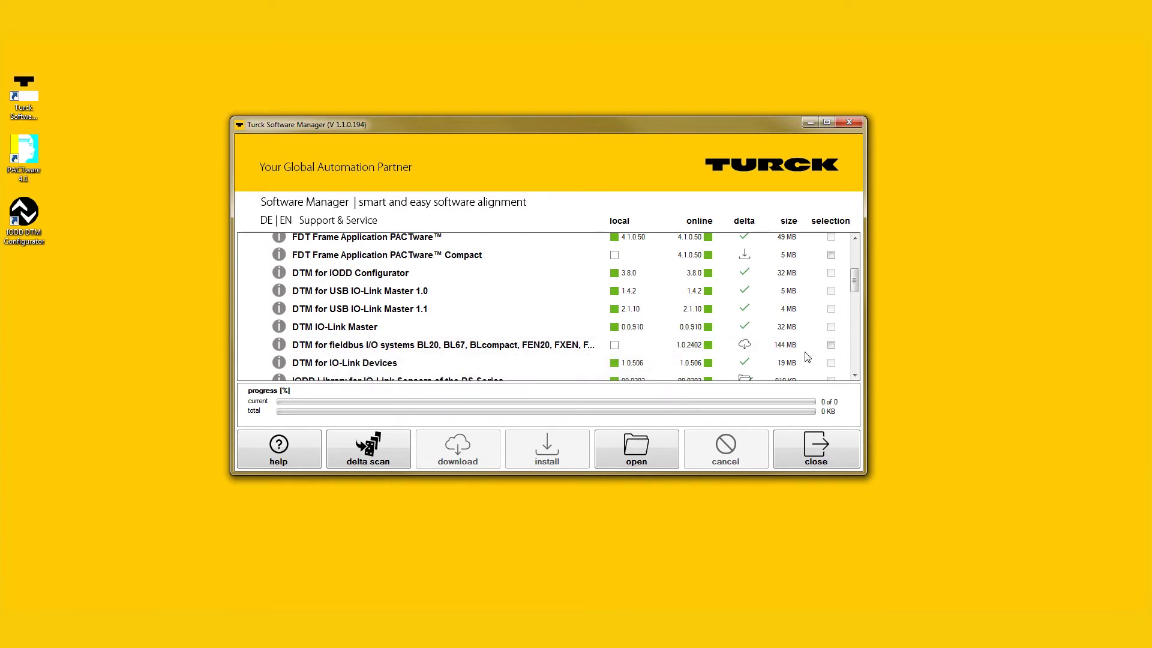
{"action": "left_click", "coordinate": [831, 345]}
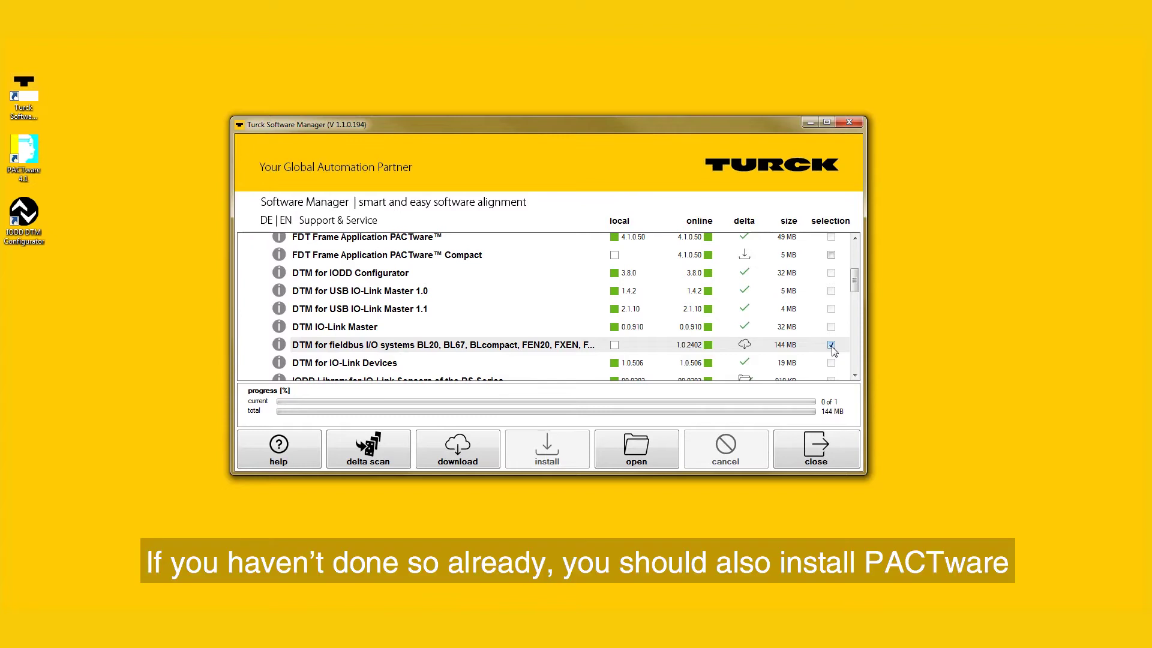
{"action": "scroll", "coordinate": [479, 297], "scroll_direction": "up", "scroll_amount": 2}
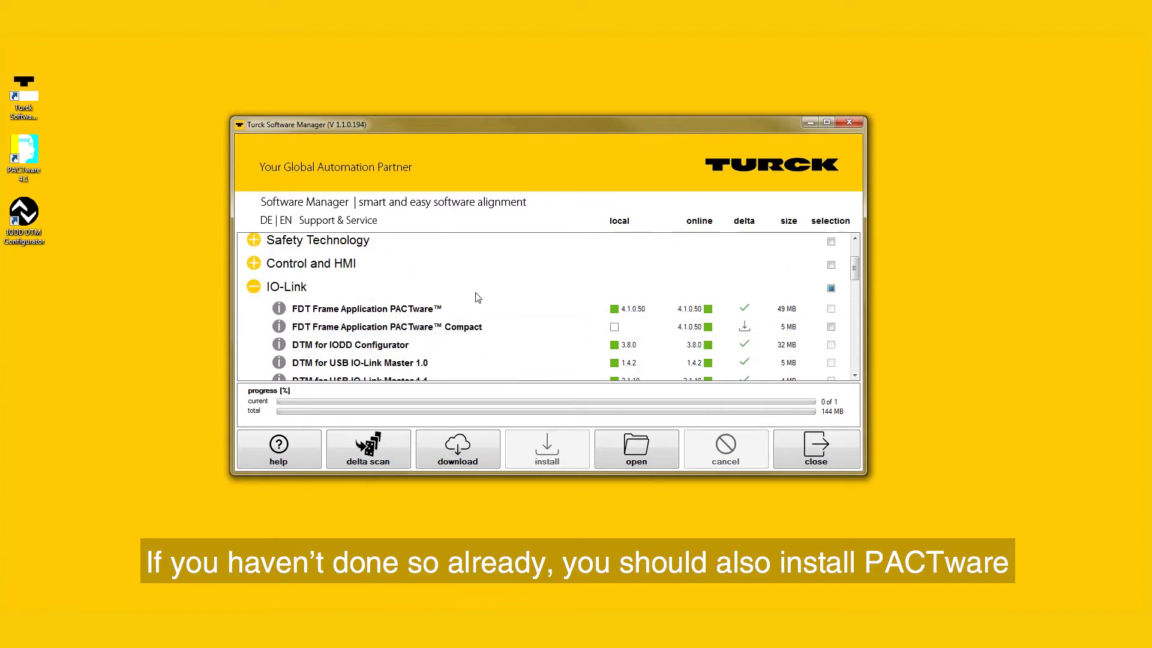
{"action": "scroll", "coordinate": [408, 313], "scroll_direction": "down", "scroll_amount": 2}
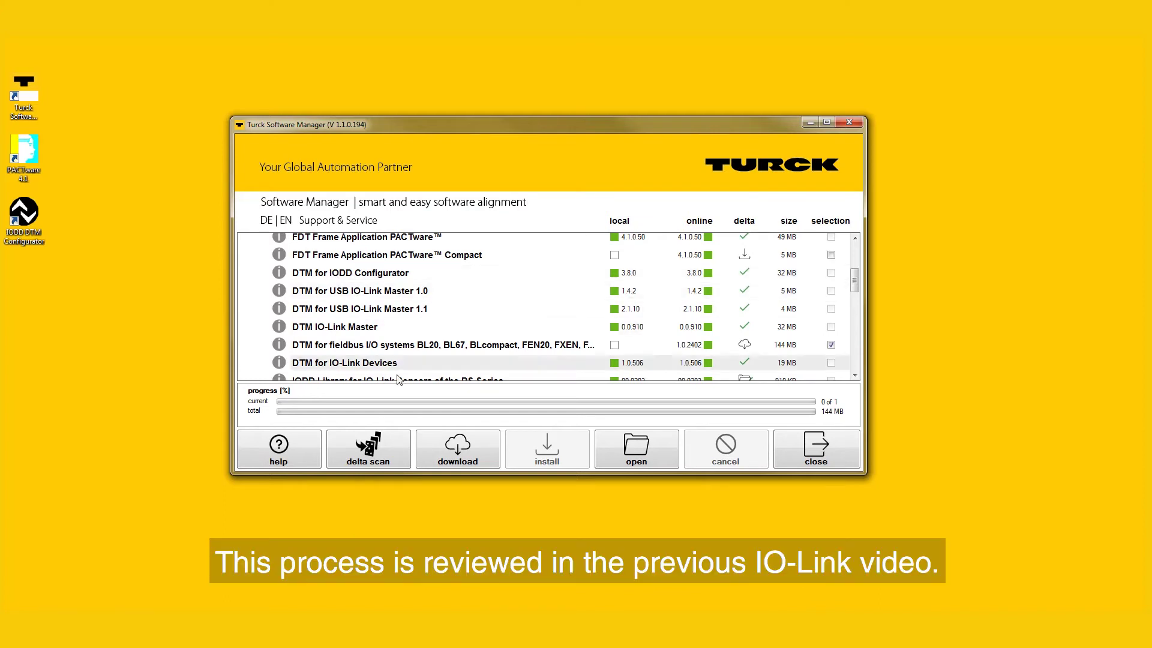
{"action": "left_click", "coordinate": [440, 459]}
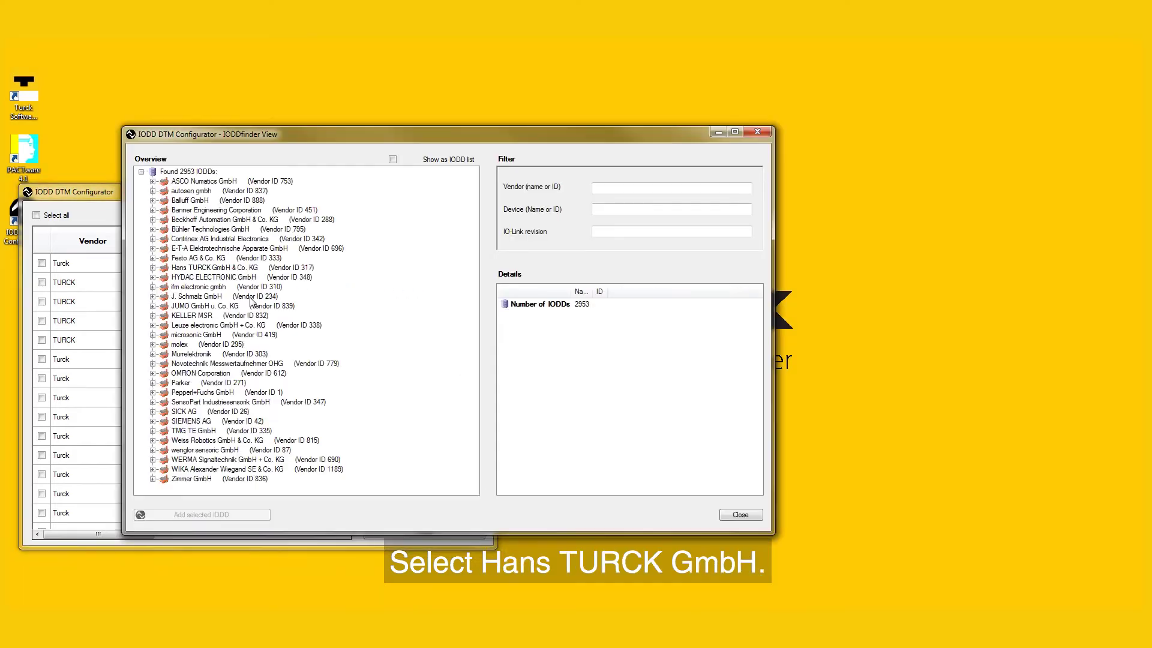
- Select IODD version V01.0009 under Hans TURCK > BCT10-S30 > IO-Link revision 1.1
{"action": "left_click", "coordinate": [152, 268]}
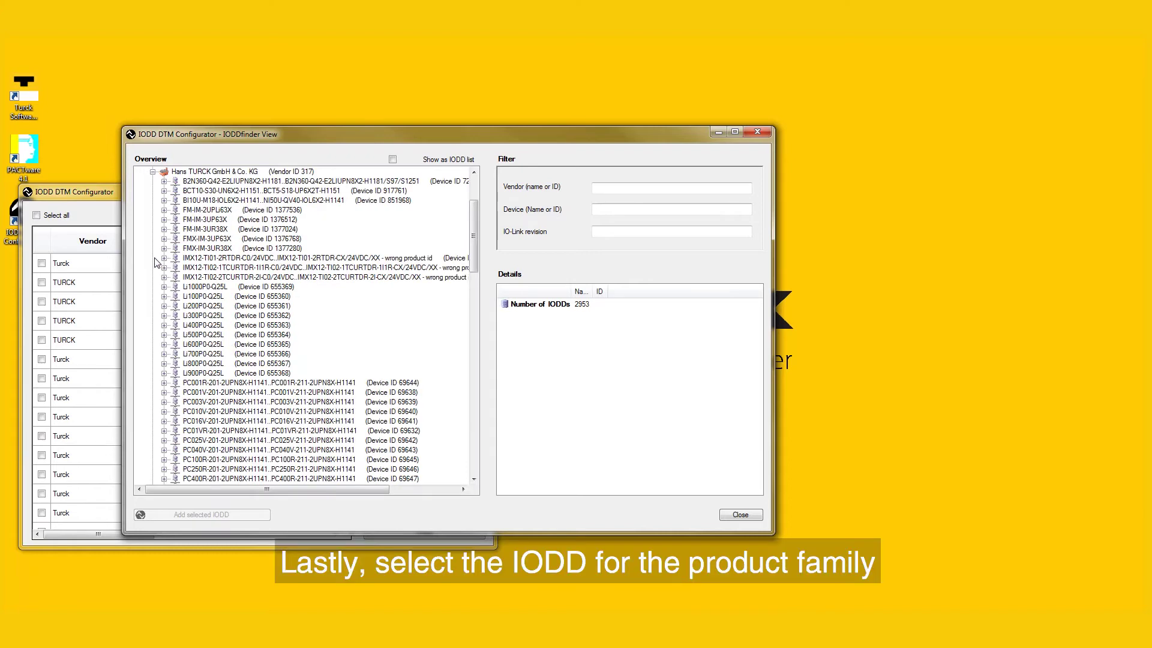
{"action": "left_click", "coordinate": [165, 190]}
{"action": "left_click", "coordinate": [176, 202]}
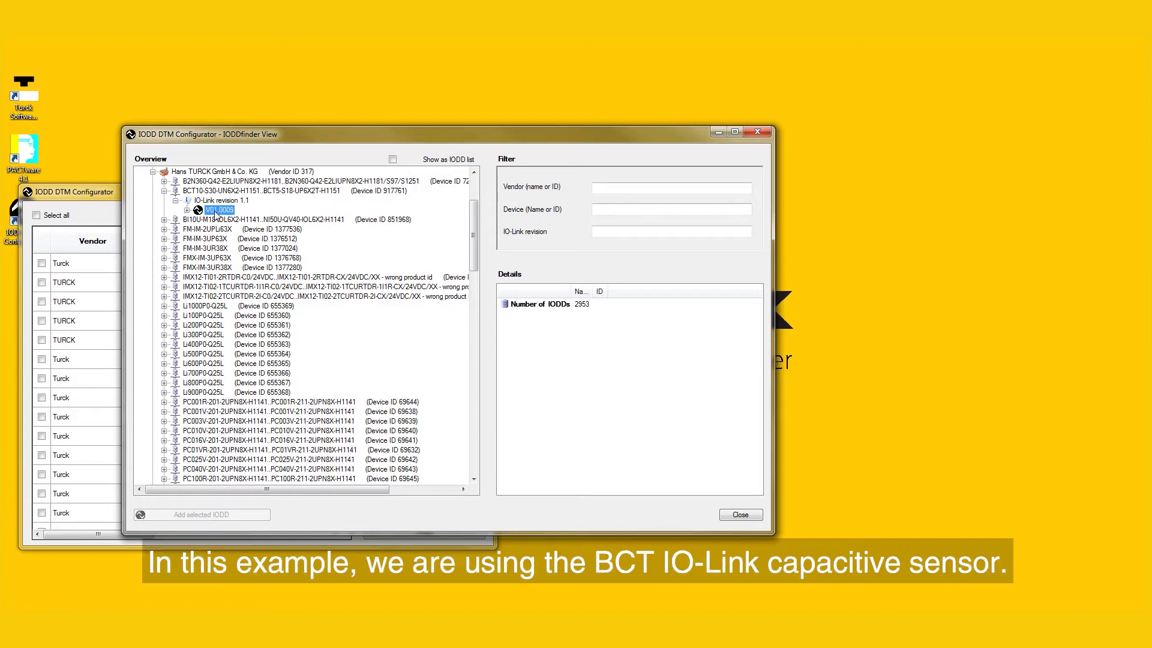
{"action": "double_click", "coordinate": [214, 212]}
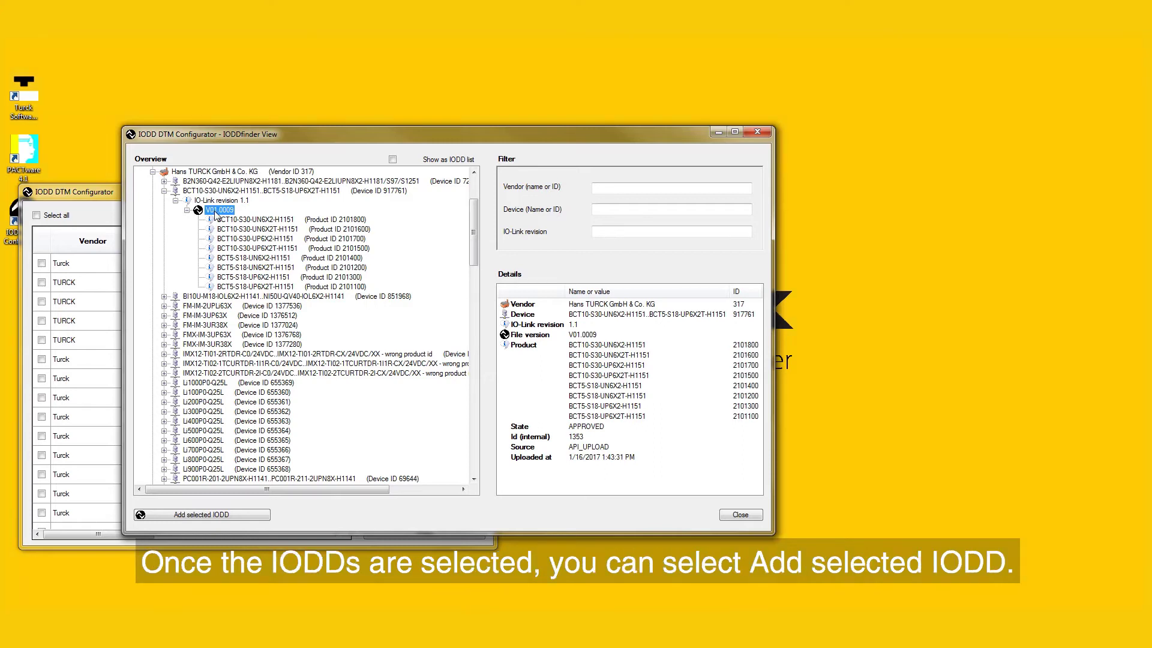
- Add the selected BCT IODD, accepting the FDT warning and replacing the installed version
{"action": "left_click", "coordinate": [251, 517]}
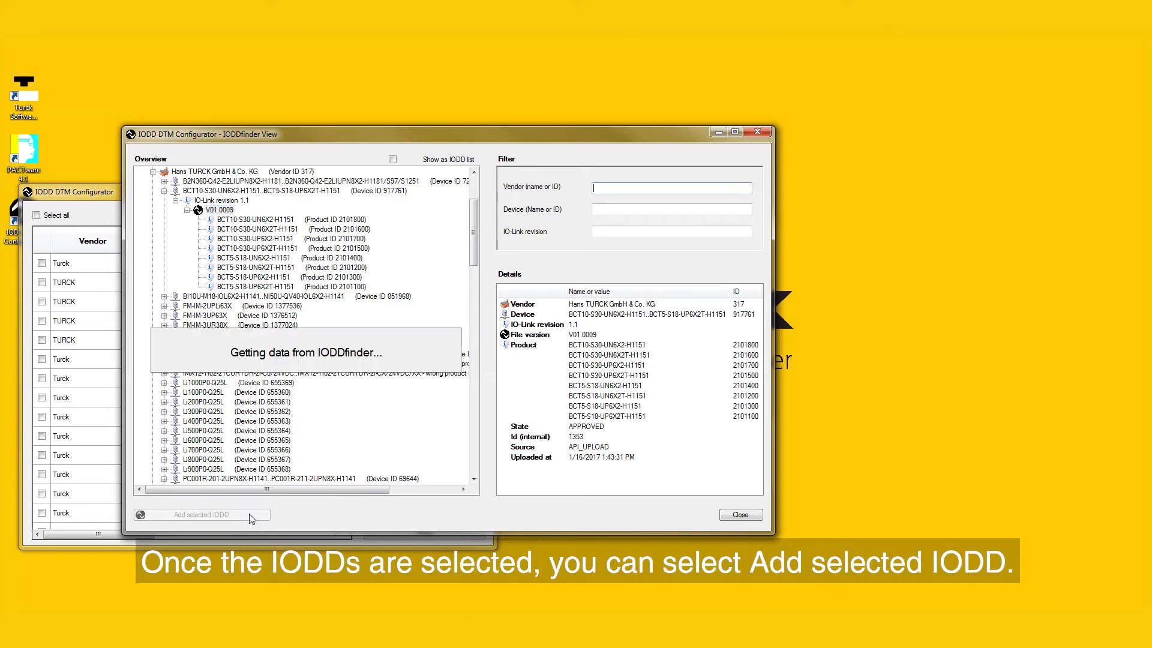
{"action": "left_click", "coordinate": [655, 363]}
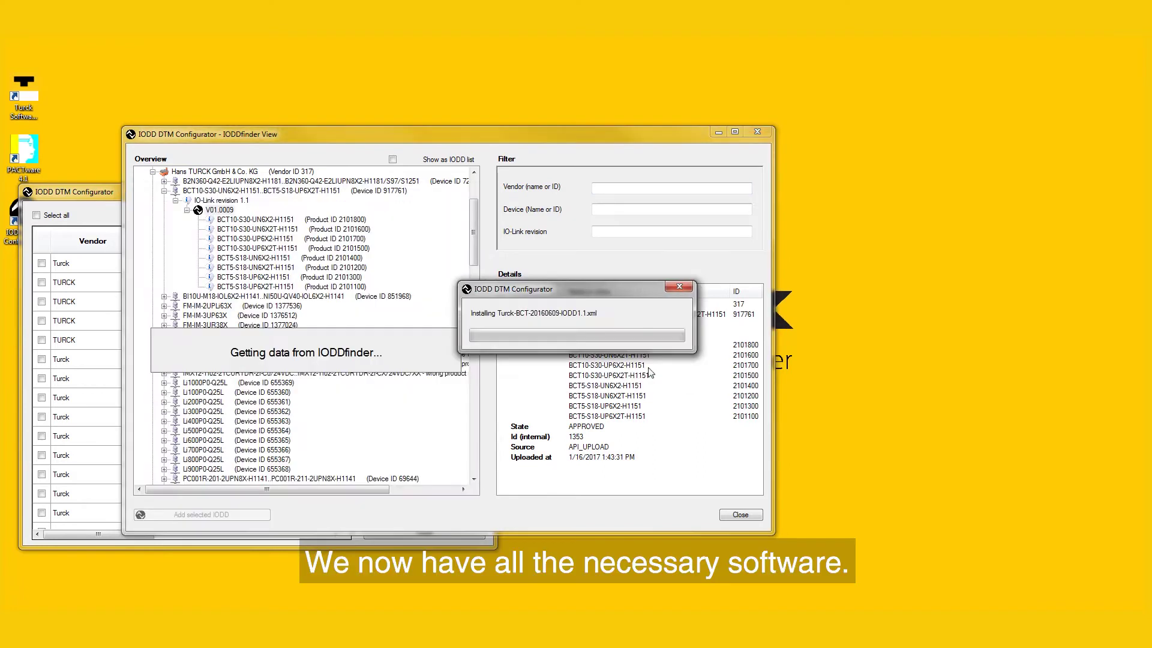
{"action": "left_click", "coordinate": [618, 363]}
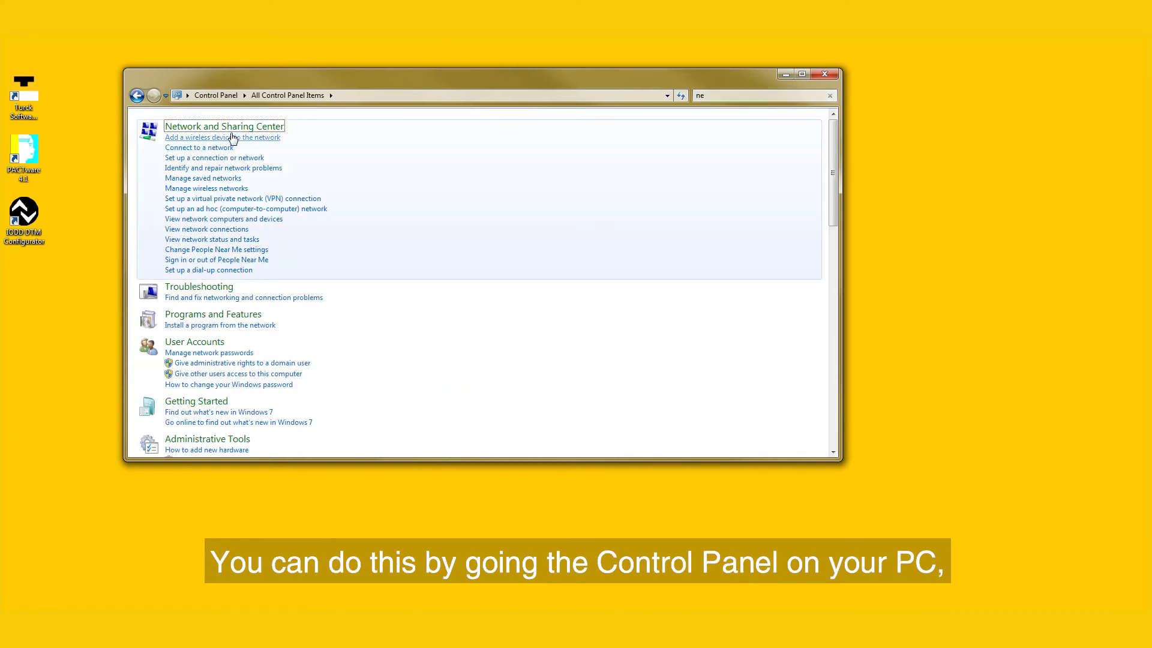
- Reach the TCP/IPv4 properties of Local Area Connection 3 from Network and Sharing Center
{"action": "left_click", "coordinate": [230, 127]}
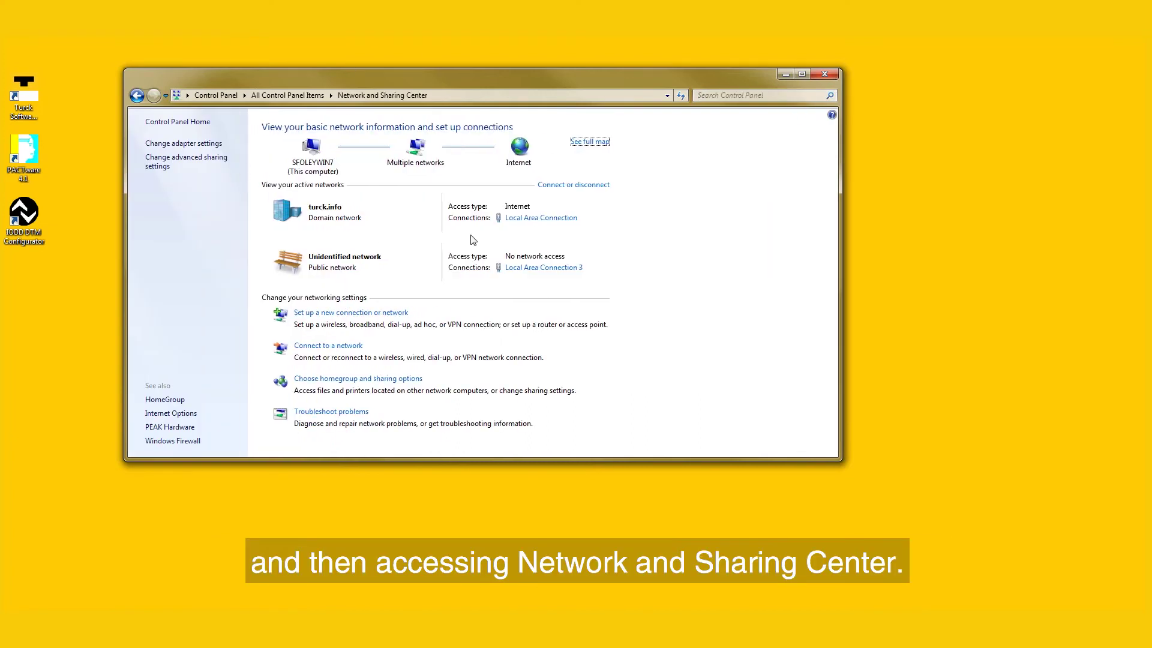
{"action": "left_click", "coordinate": [565, 270]}
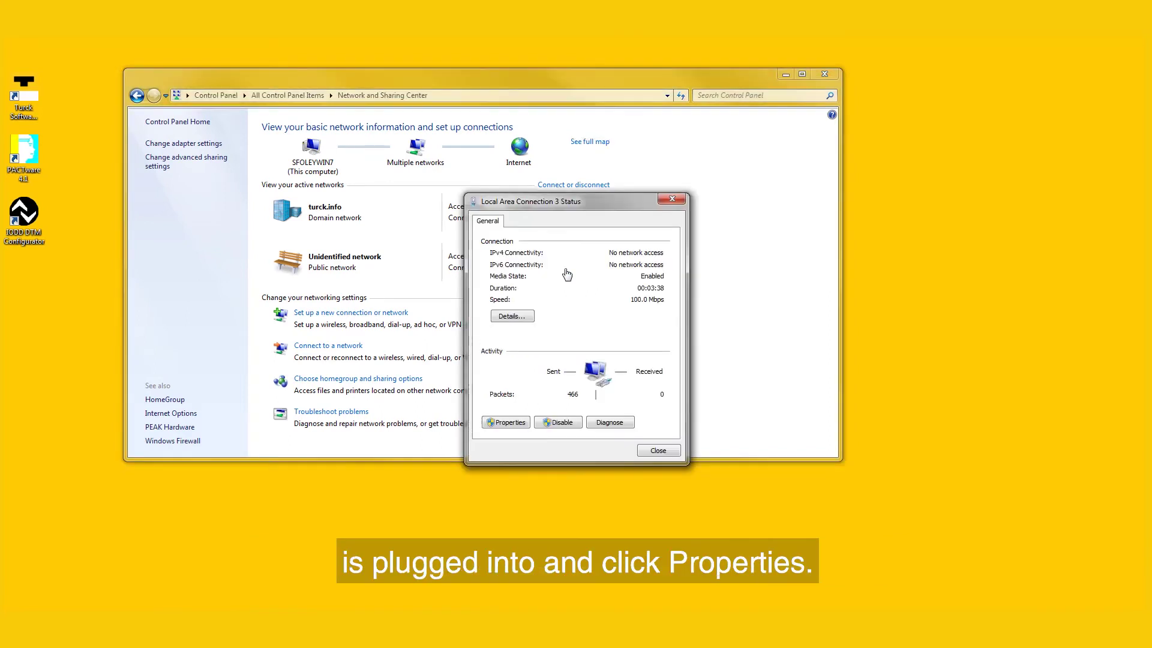
{"action": "left_click", "coordinate": [509, 422]}
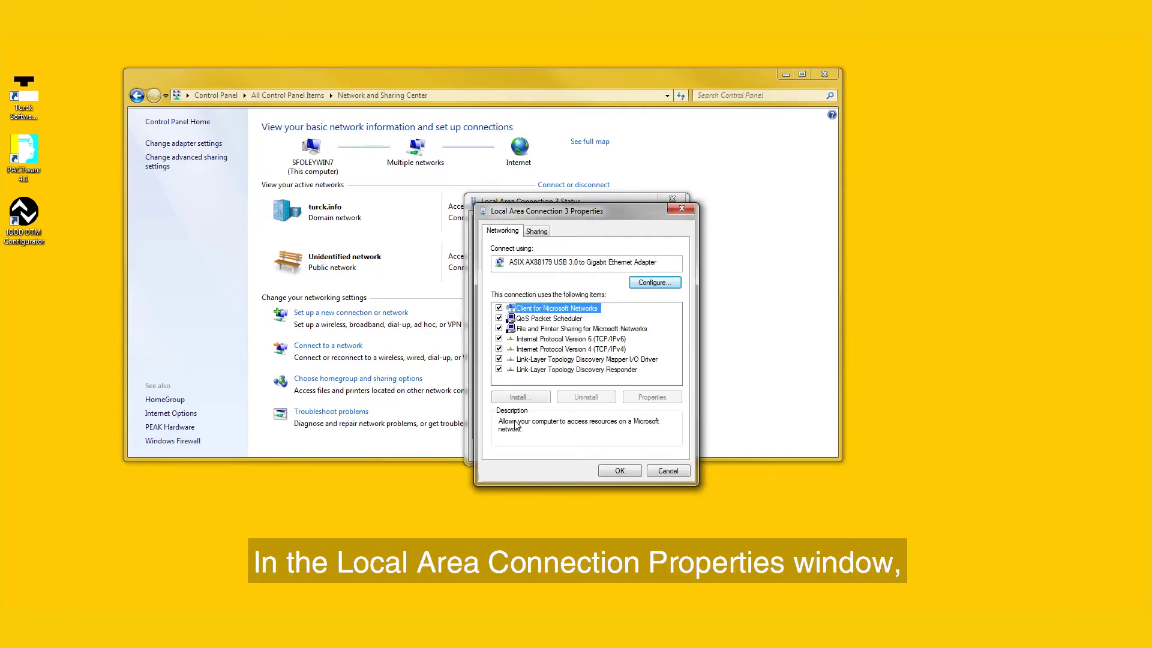
{"action": "left_click", "coordinate": [555, 351]}
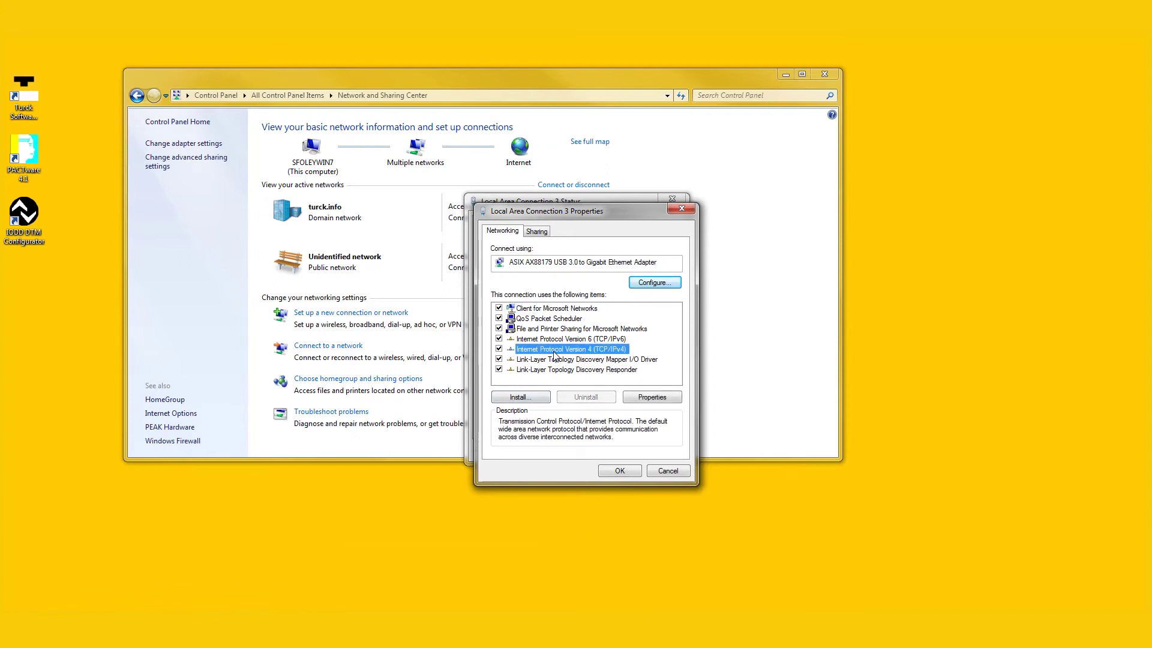
{"action": "left_click", "coordinate": [653, 399]}
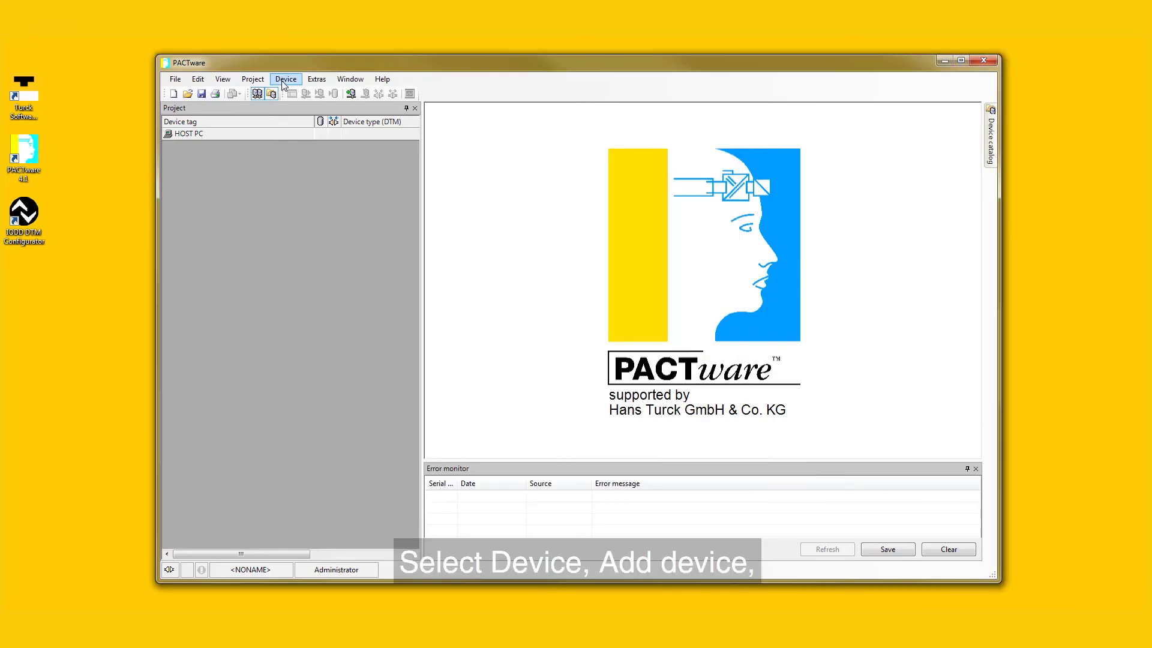
- Add a BL Service Ethernet device under HOST PC and open its bus address management
{"action": "left_click", "coordinate": [284, 81]}
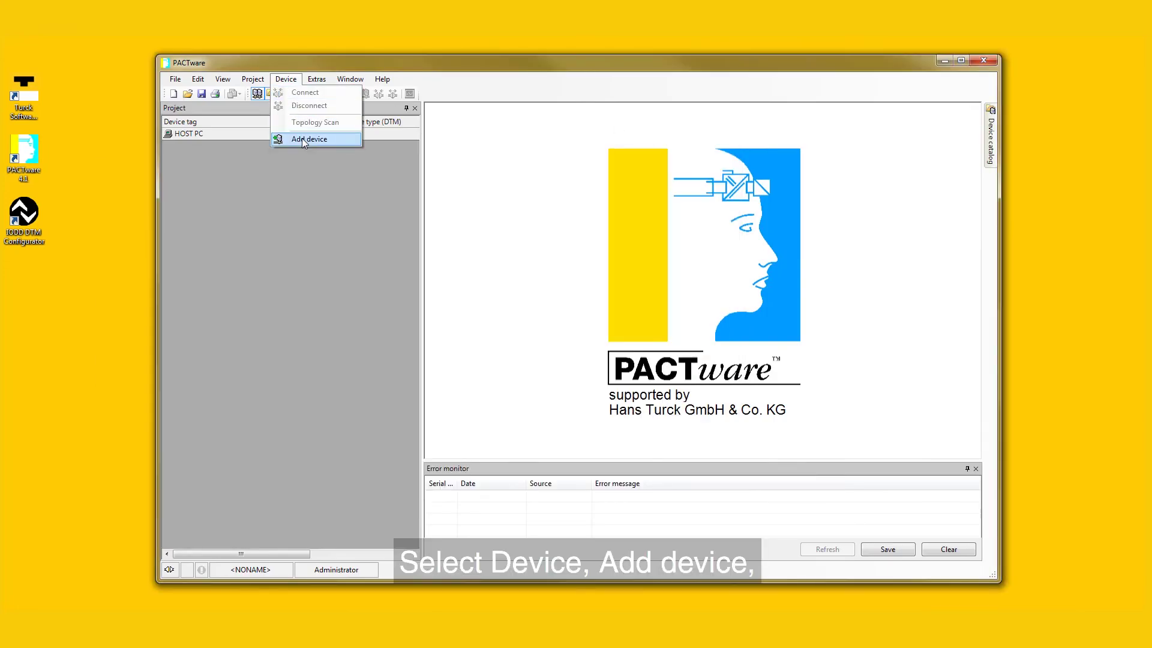
{"action": "left_click", "coordinate": [303, 139]}
{"action": "left_click", "coordinate": [388, 255]}
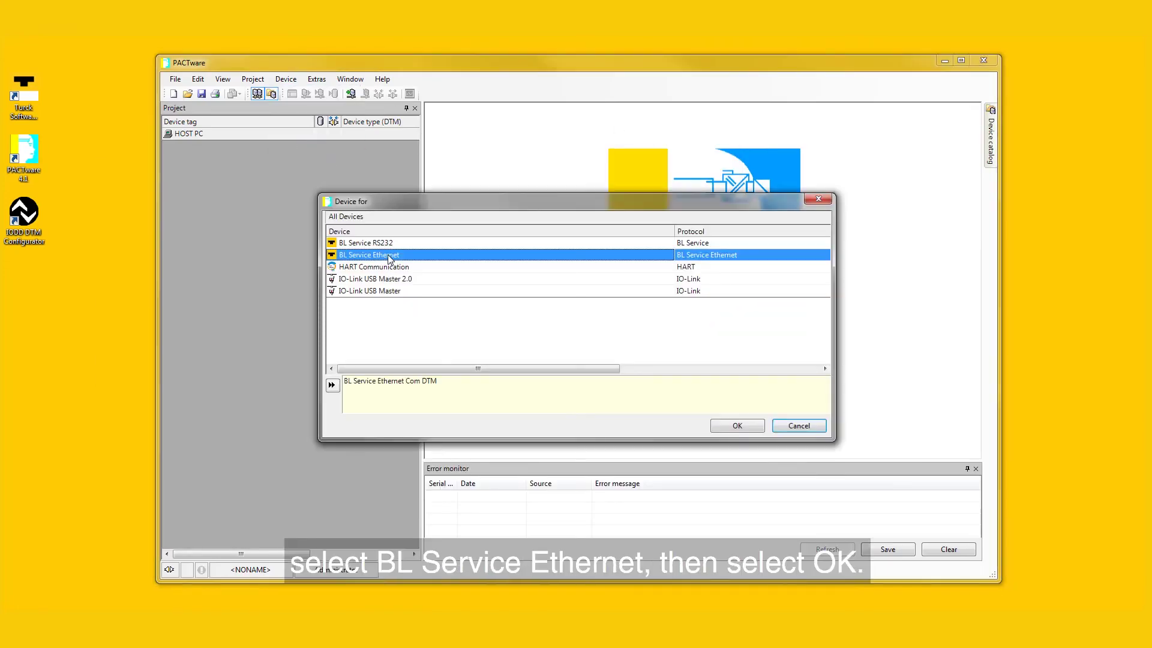
{"action": "left_click", "coordinate": [734, 426]}
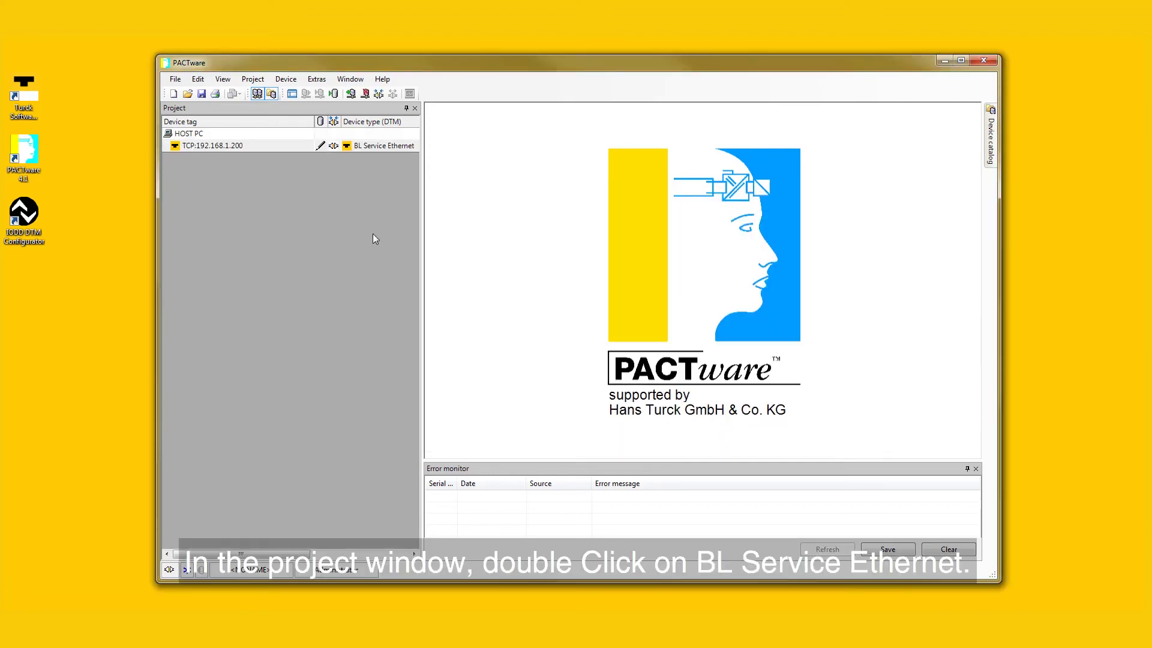
{"action": "double_click", "coordinate": [229, 144]}
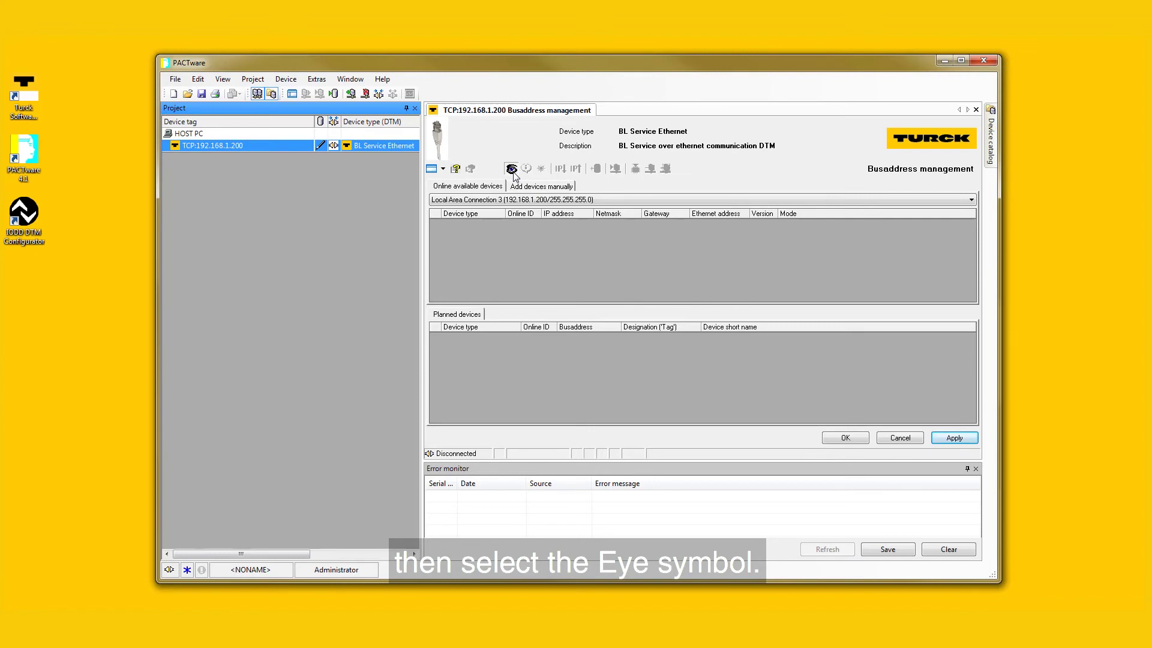
- Scan Local Area Connection 3 and add the found TBEN-L5-8IOL master at 192.168.1.9
{"action": "left_click", "coordinate": [519, 199]}
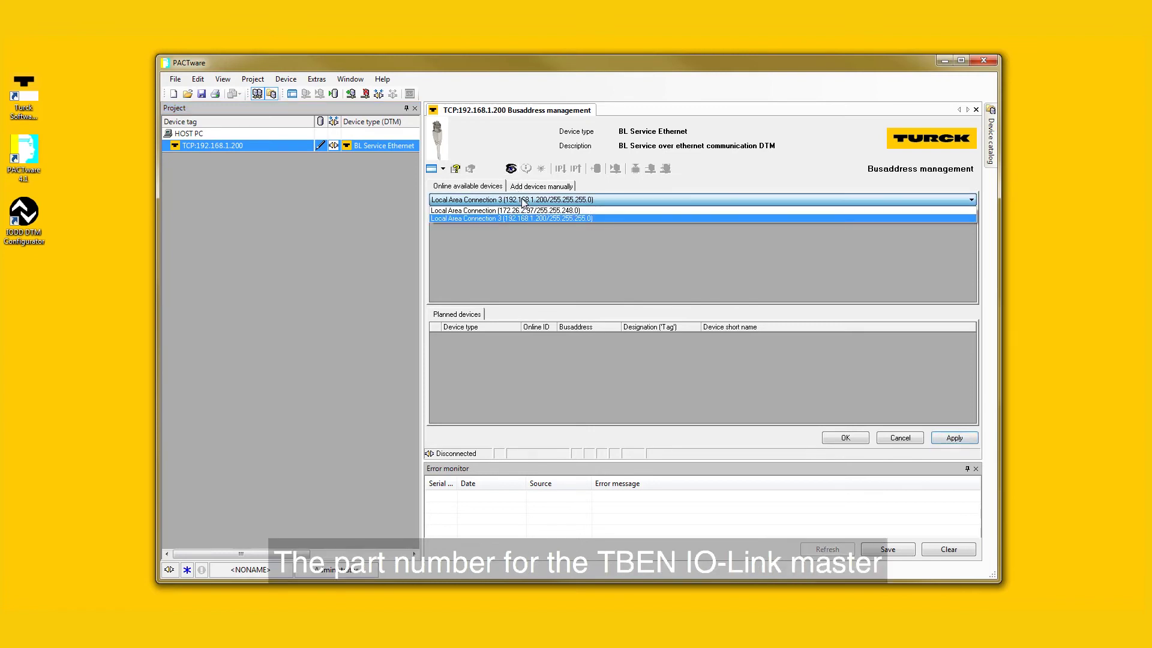
{"action": "left_click", "coordinate": [520, 218]}
{"action": "left_click", "coordinate": [511, 168]}
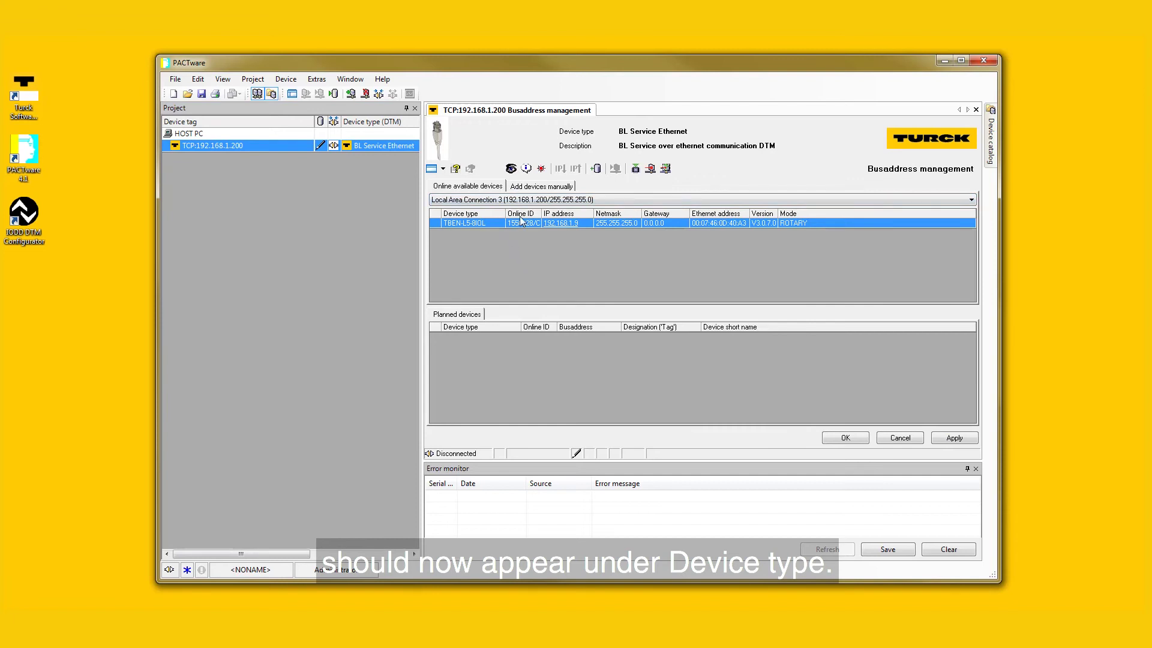
{"action": "left_click", "coordinate": [594, 170]}
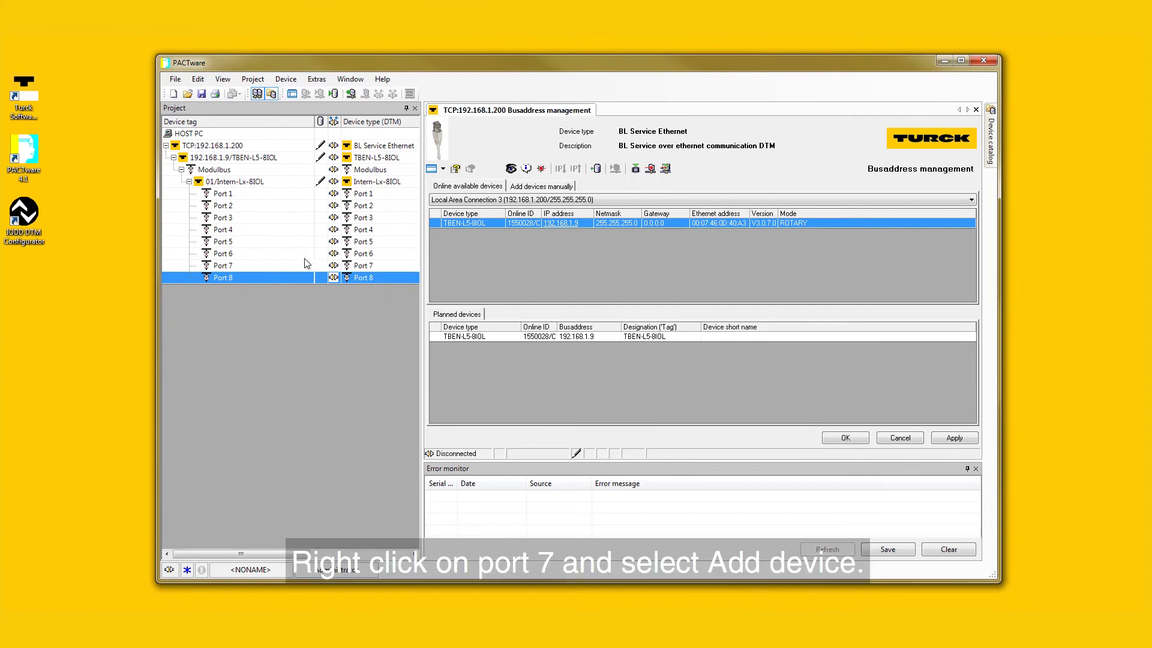
- Attach the BCT IODD1.1 sensor device to Port 7 of the TBEN-L5-8IOL master
{"action": "right_click", "coordinate": [367, 265]}
{"action": "left_click", "coordinate": [436, 381]}
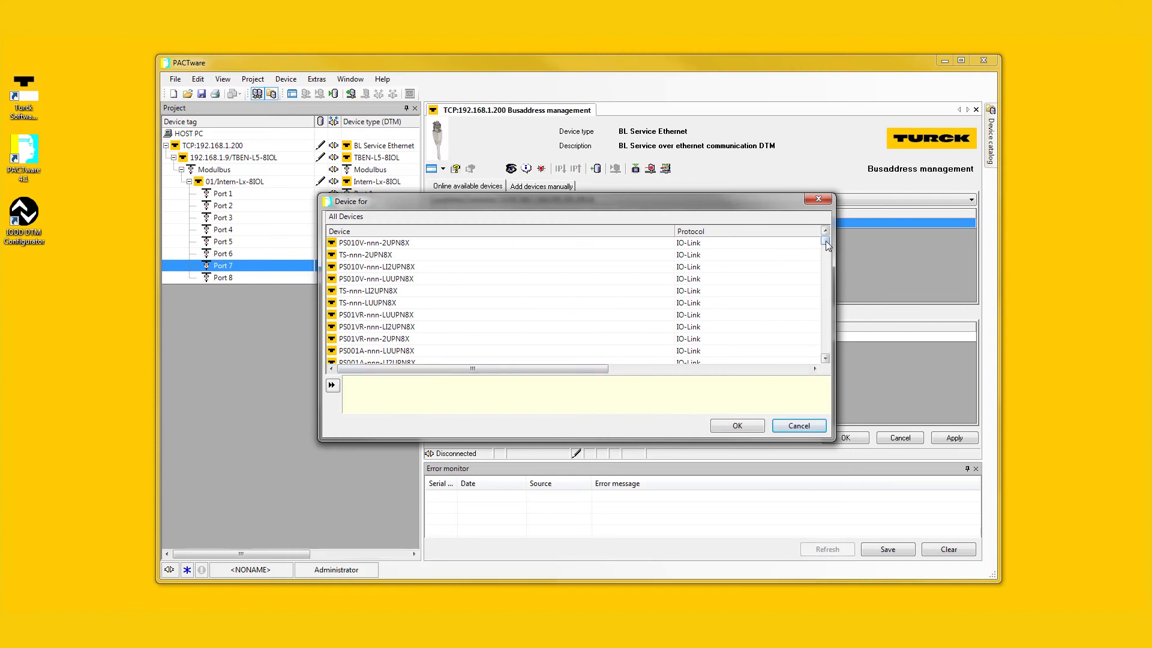
{"action": "left_click_drag", "start_coordinate": [825, 240], "coordinate": [825, 349]}
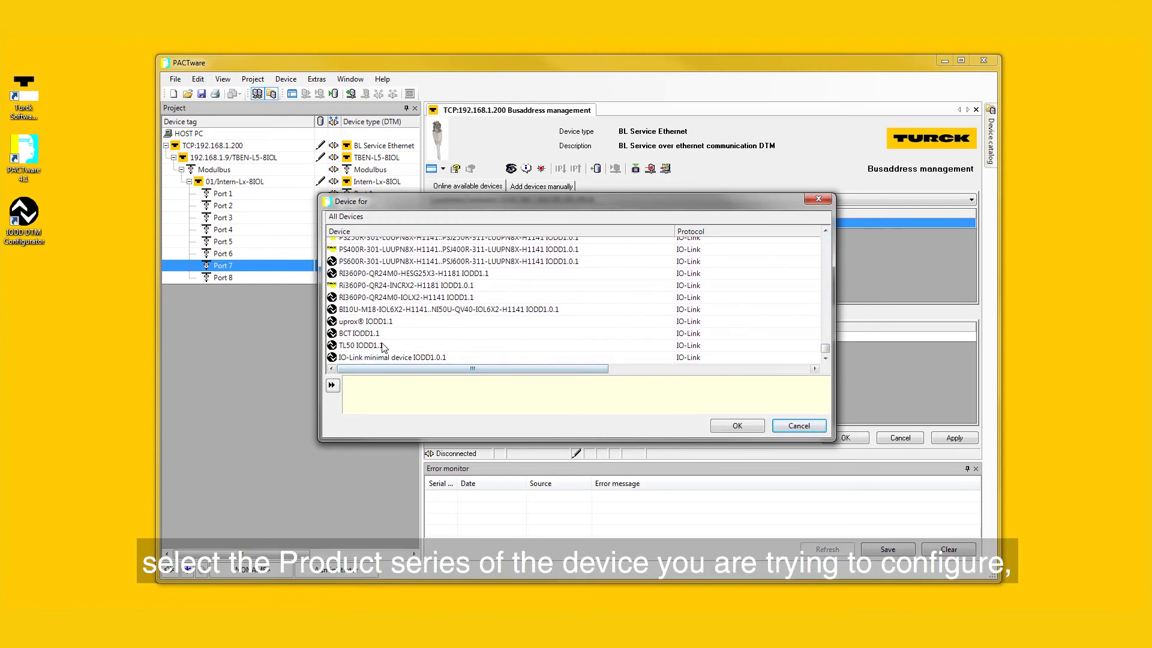
{"action": "left_click", "coordinate": [365, 334]}
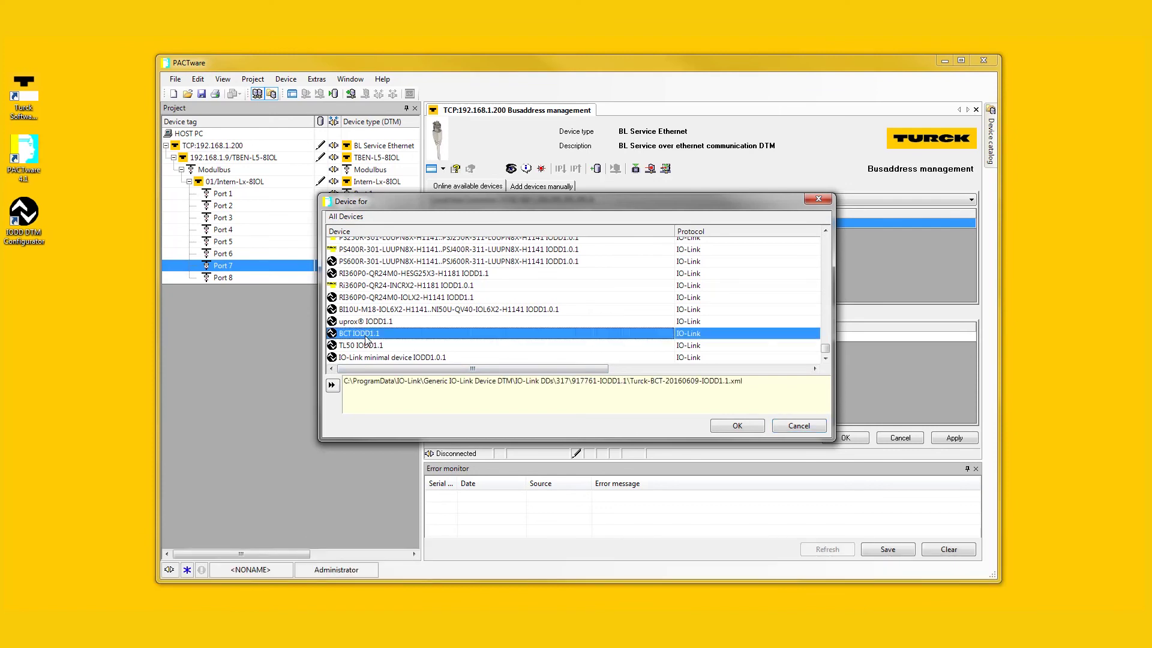
{"action": "left_click", "coordinate": [736, 426]}
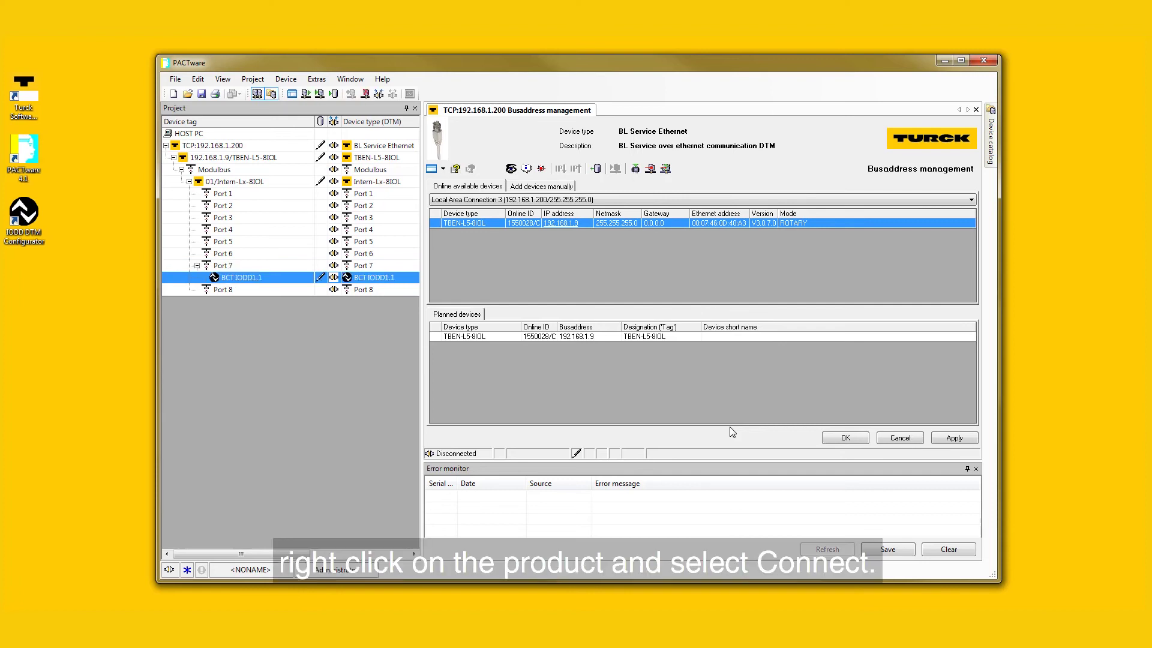
{"action": "right_click", "coordinate": [369, 278]}
- Connect the BCT IODD1.1 sensor, open its Parameter page and read values from the device
{"action": "left_click", "coordinate": [412, 291]}
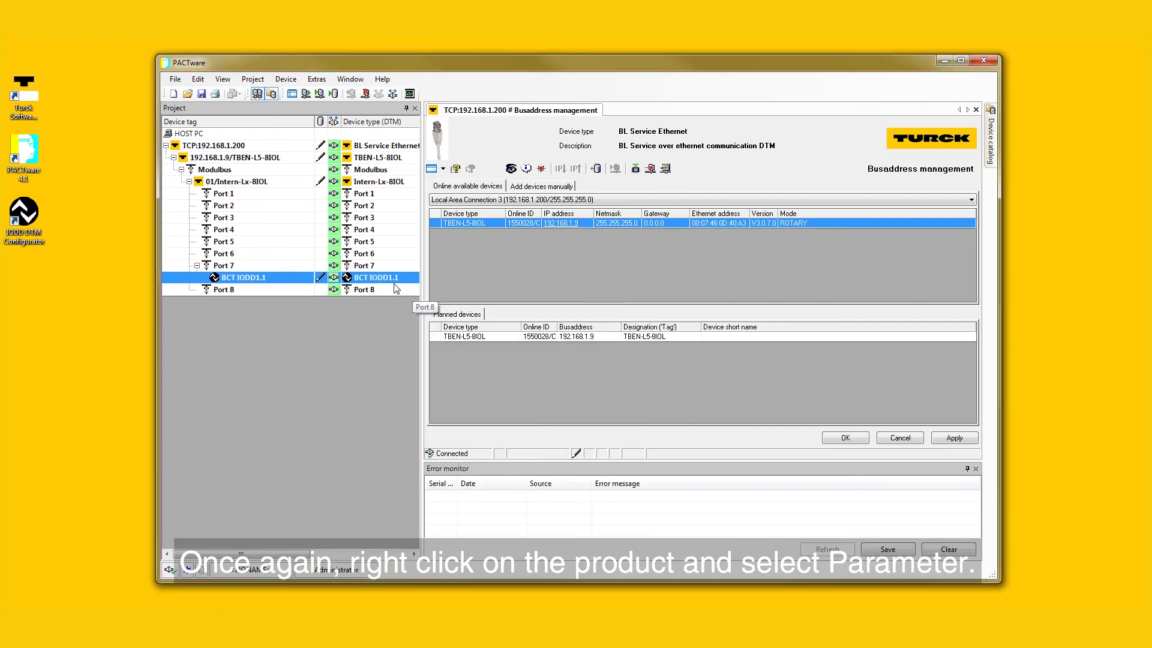
{"action": "right_click", "coordinate": [390, 281]}
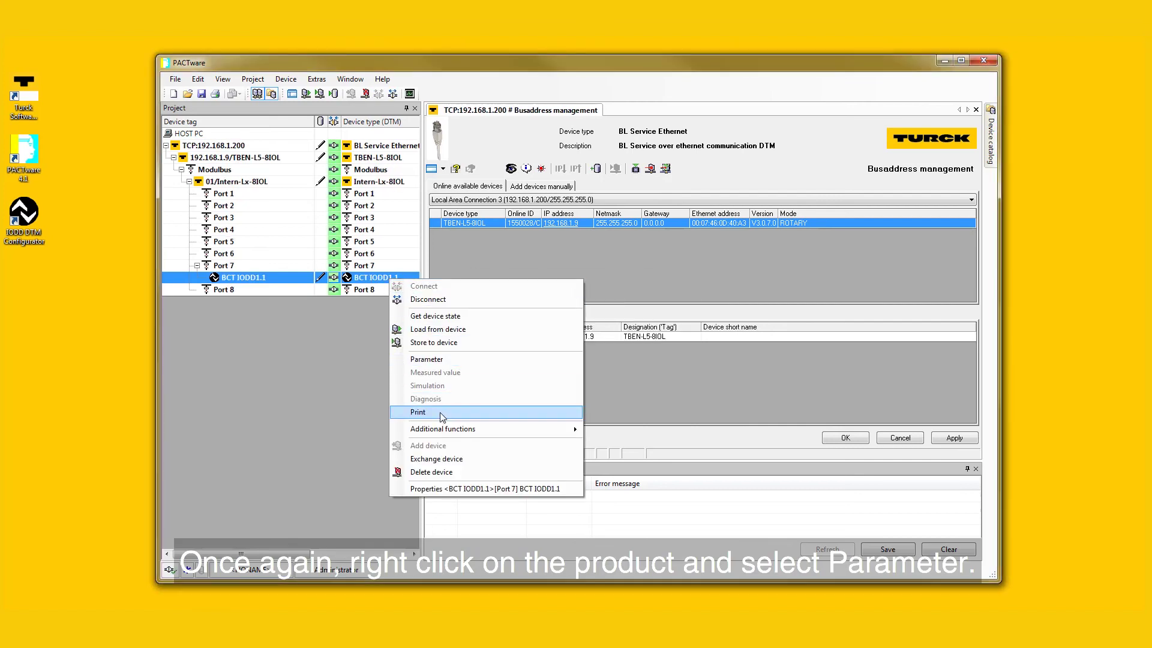
{"action": "left_click", "coordinate": [441, 360]}
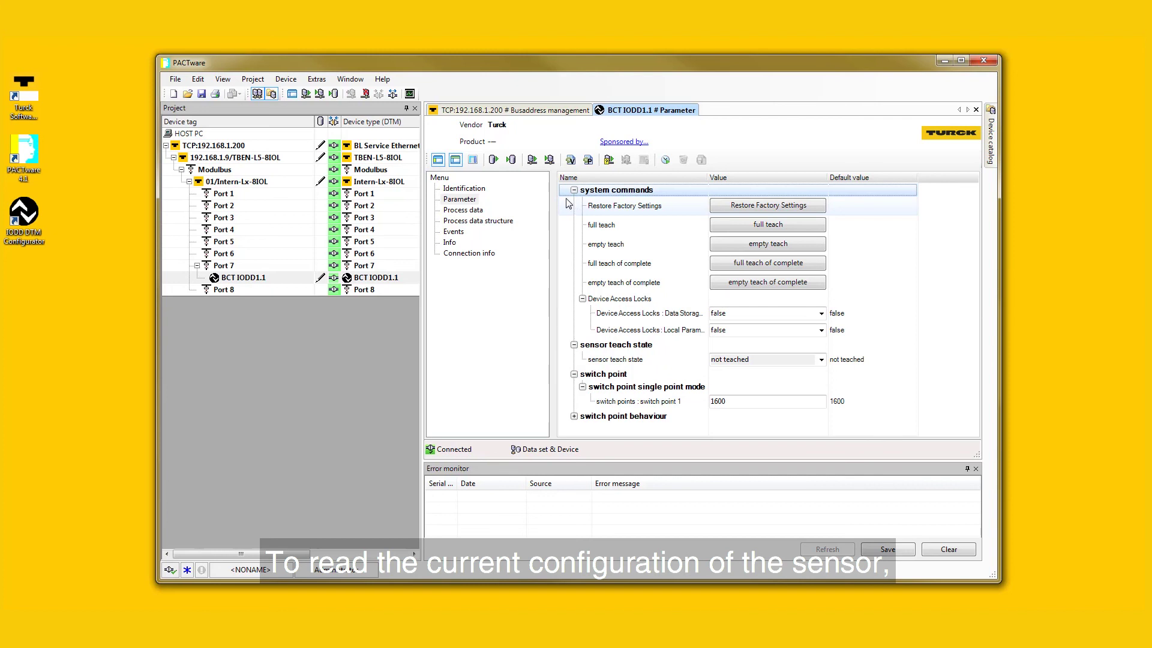
{"action": "left_click", "coordinate": [531, 162]}
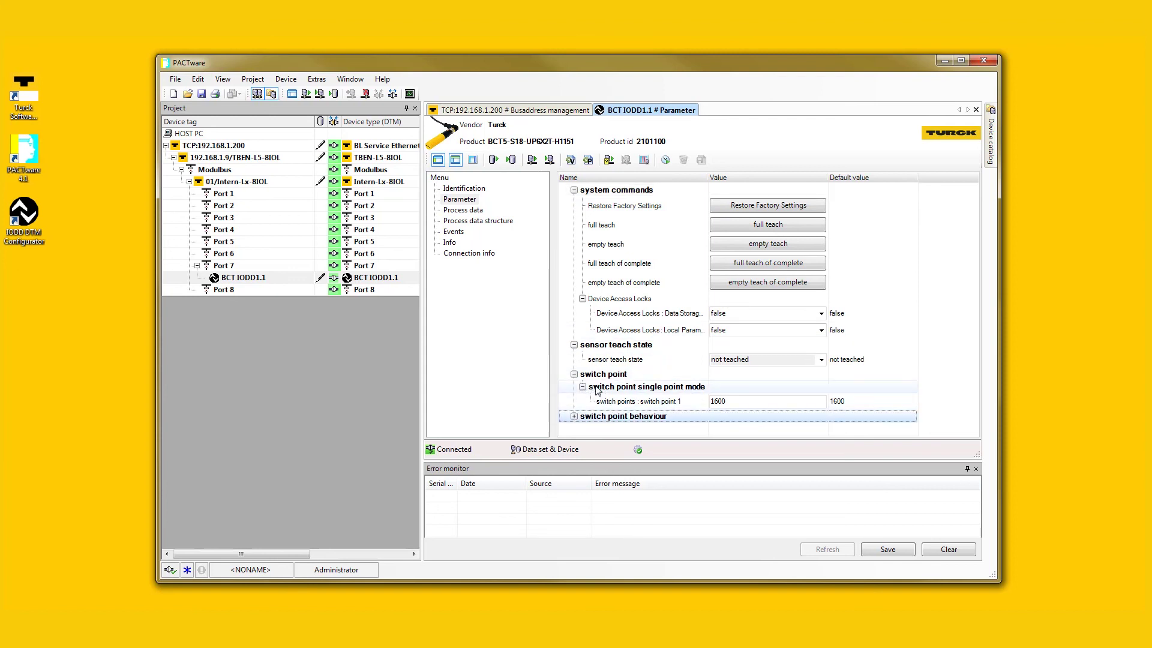
- Set the switch point output function to normally close and write it to the sensor
{"action": "left_click", "coordinate": [574, 416]}
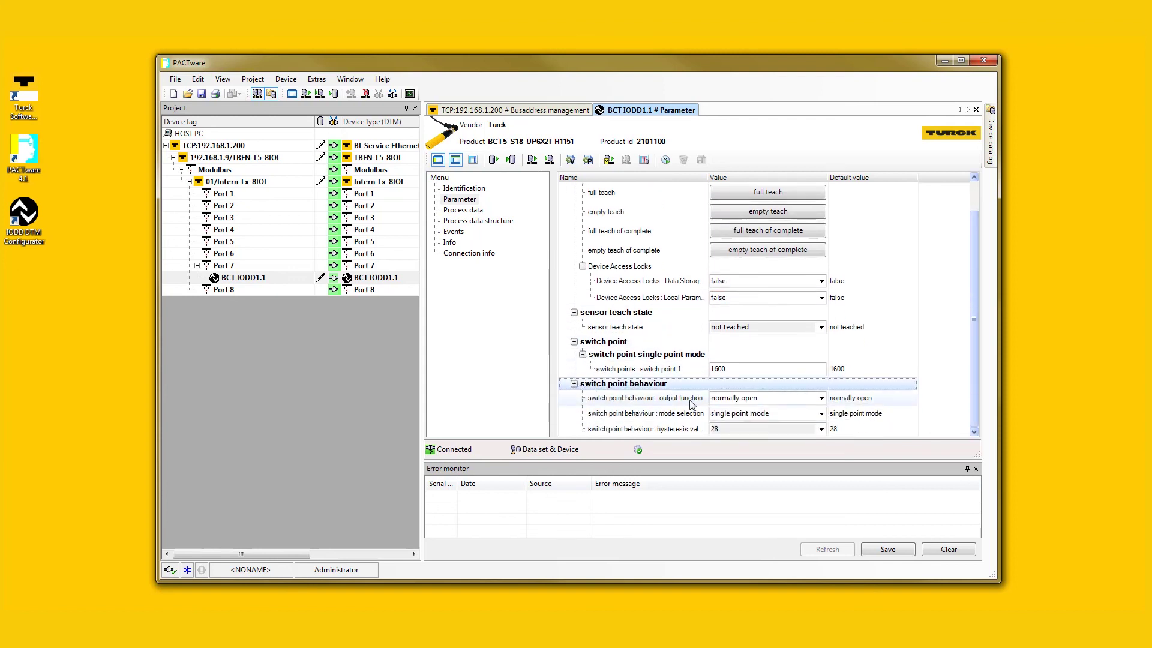
{"action": "left_click", "coordinate": [819, 398]}
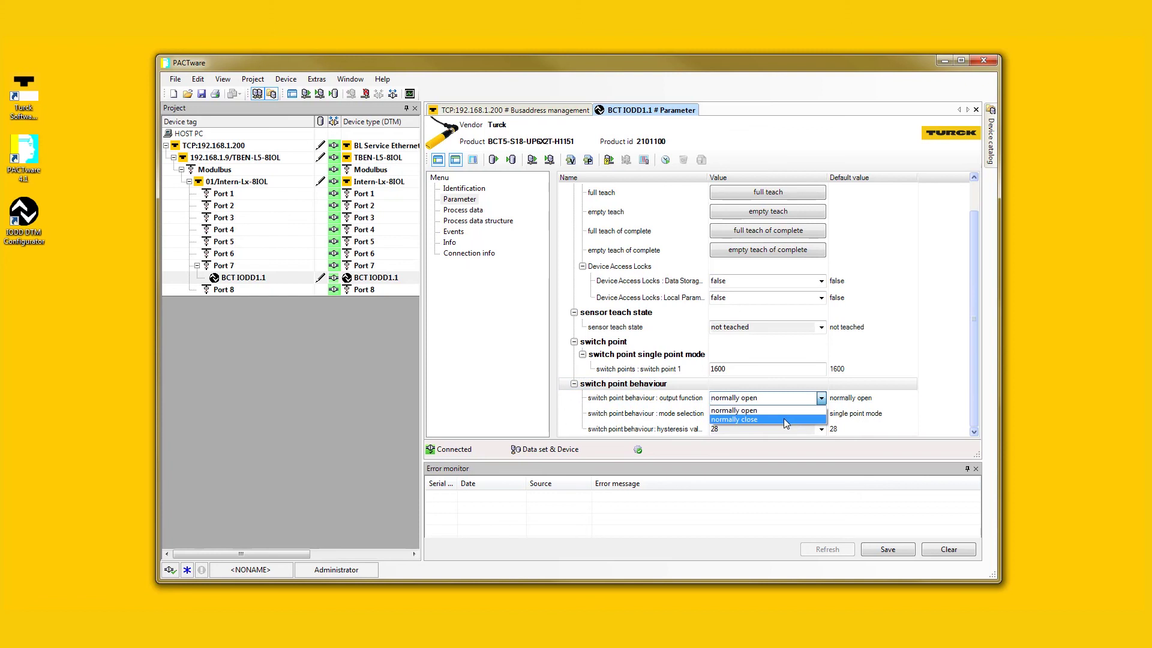
{"action": "left_click", "coordinate": [783, 419]}
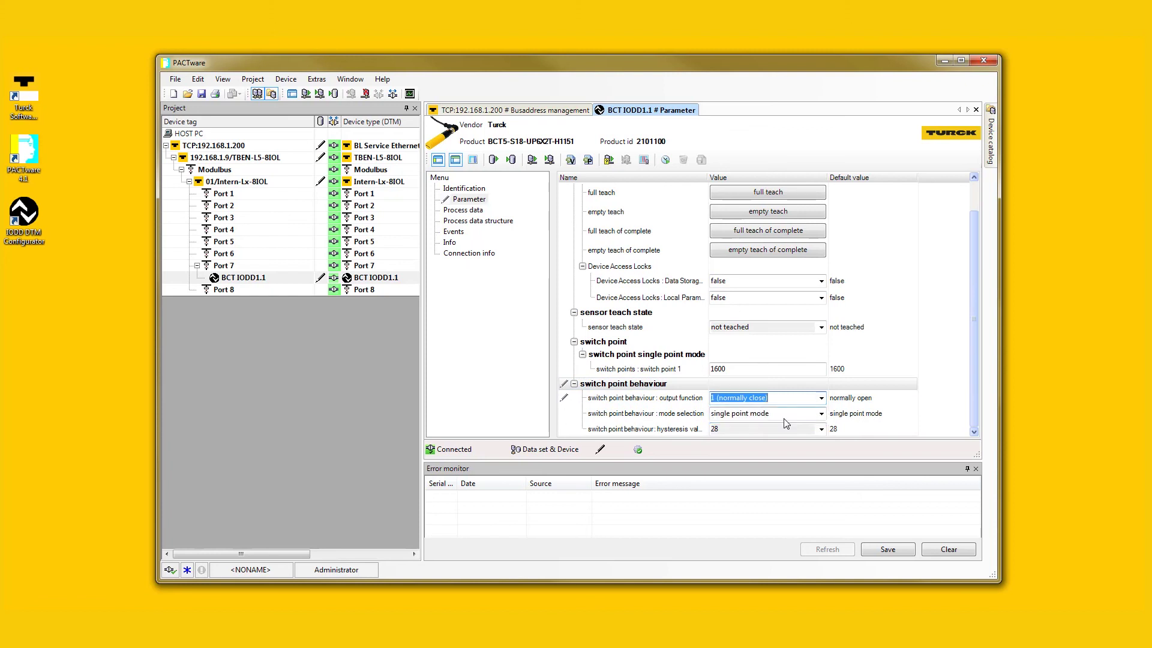
{"action": "left_click", "coordinate": [549, 160]}
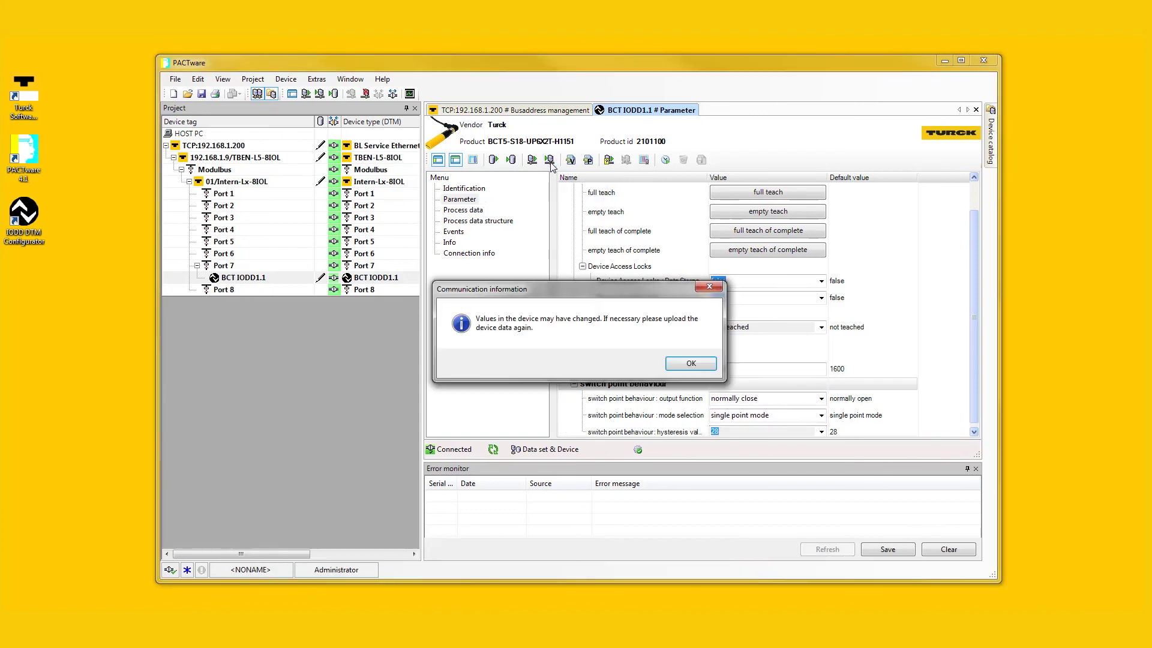
{"action": "left_click", "coordinate": [691, 363]}
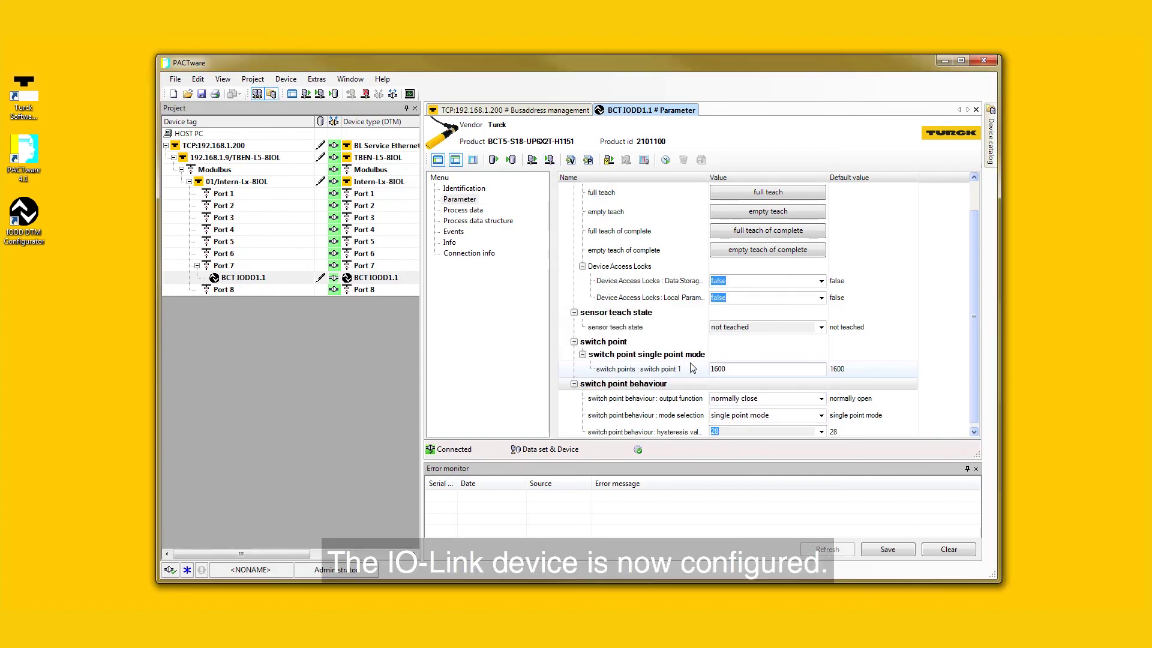